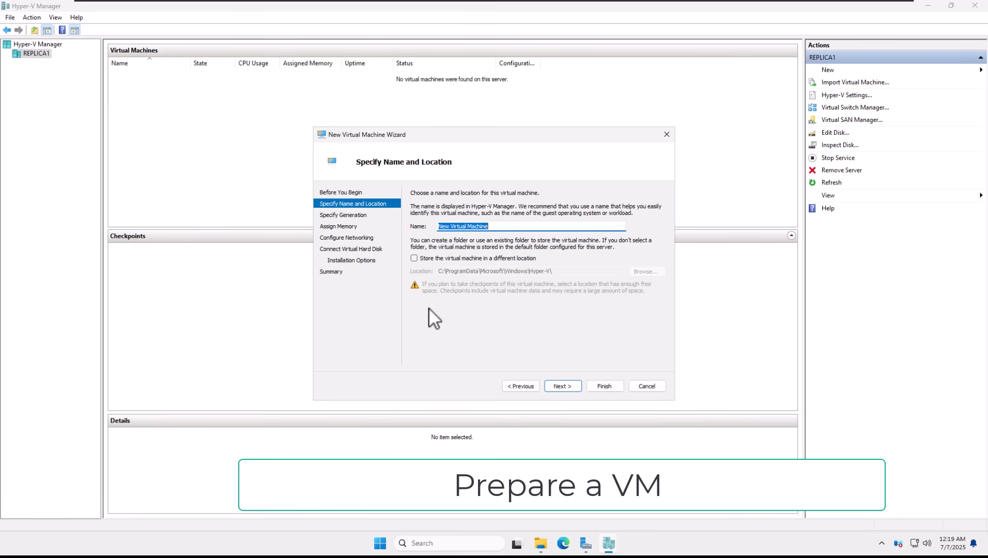
# Name the new virtual machine DemoVM and store it in the Replica folder on drive E
pyautogui.write('DemoVM')
pyautogui.click(516, 260)
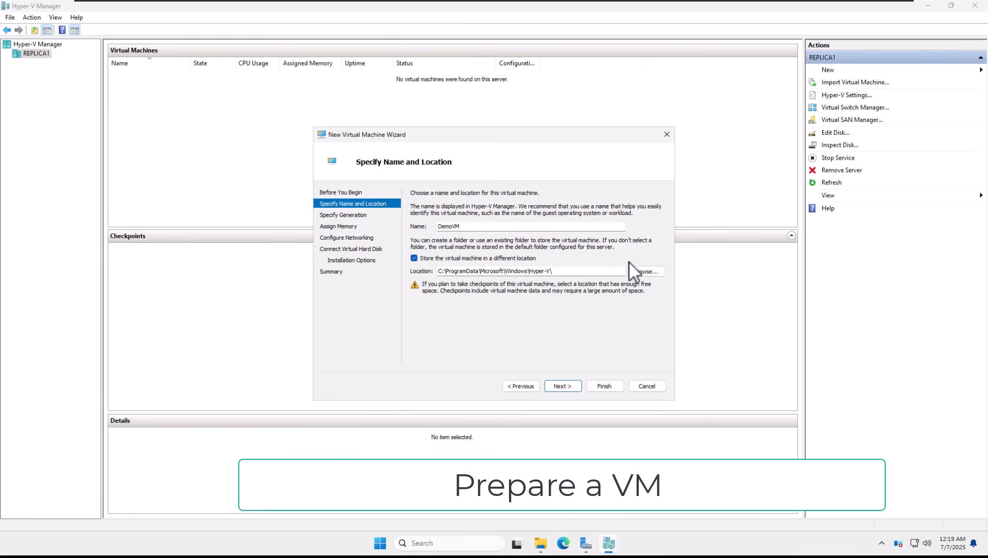
pyautogui.click(634, 270)
pyautogui.scroll(-2, 365, 352)
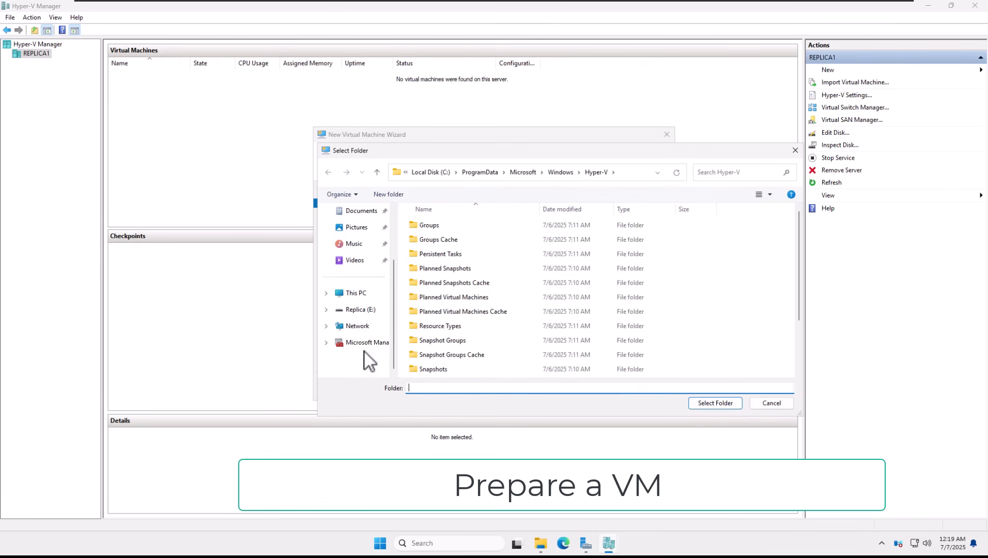
pyautogui.click(360, 309)
pyautogui.doubleClick(440, 231)
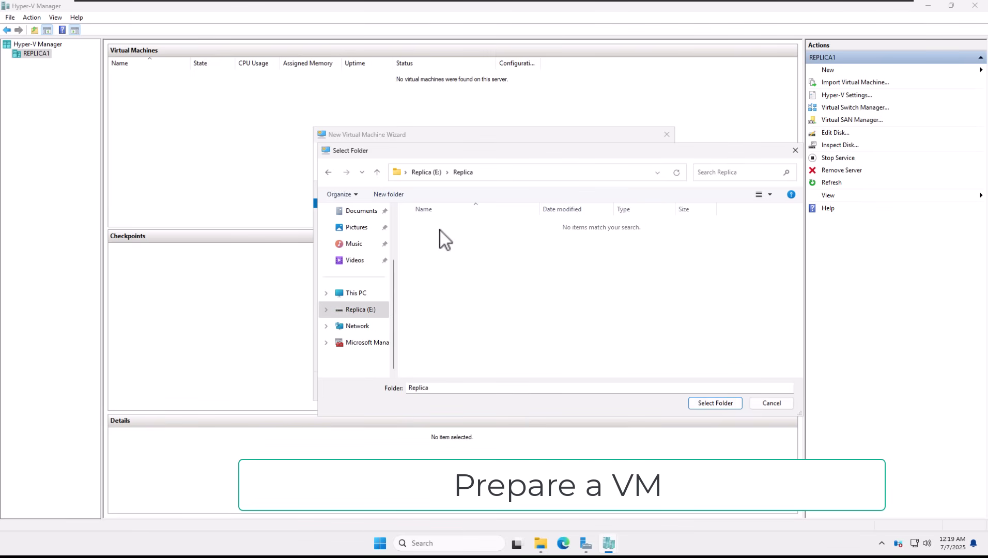
pyautogui.click(714, 403)
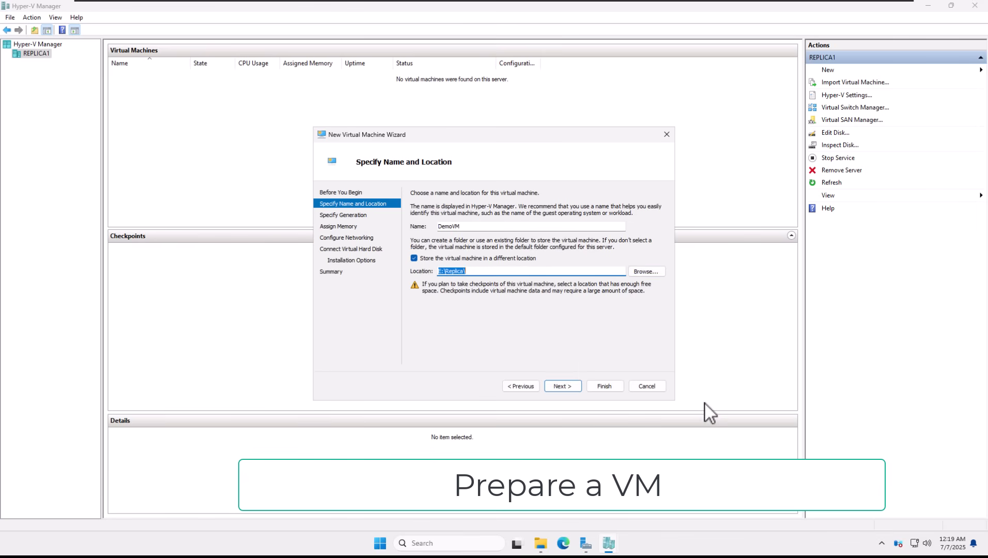
pyautogui.click(574, 388)
# Continue with Generation 2 and assign 8112 MB of startup memory with Dynamic Memory enabled
pyautogui.click(574, 387)
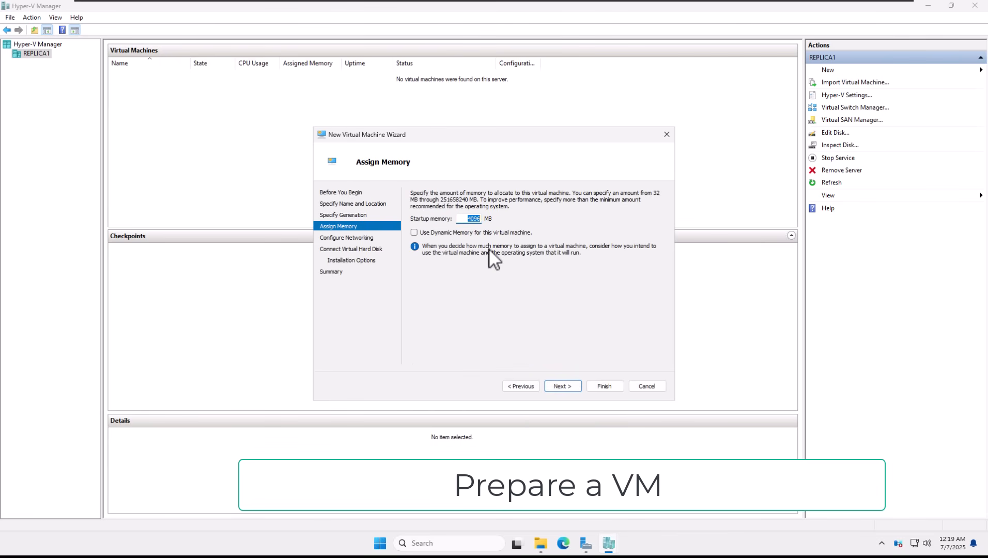
pyautogui.press('Left')
pyautogui.hotkey('shift', 'End')
pyautogui.write('8')
pyautogui.write('0')
pyautogui.write('92')
pyautogui.click(518, 233)
pyautogui.click(574, 389)
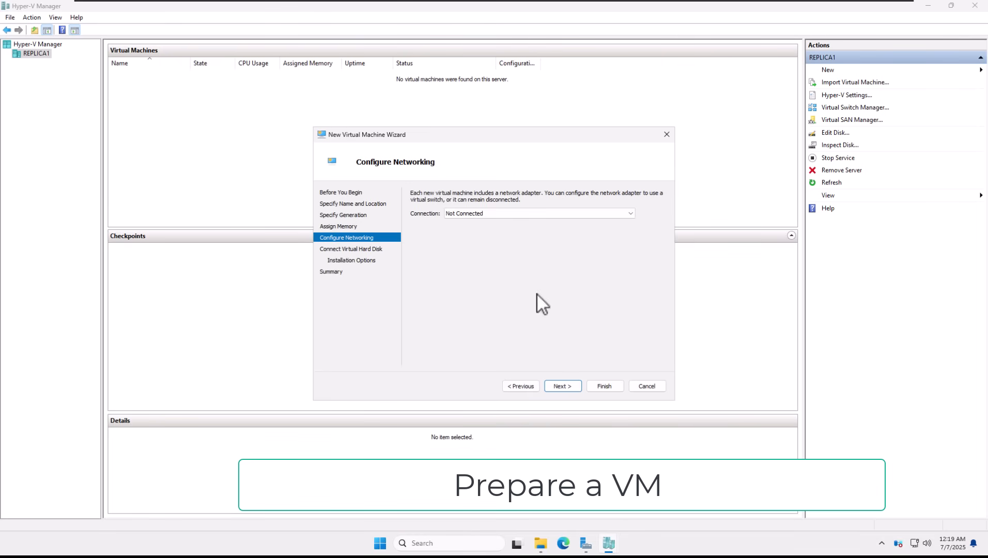
# Connect the virtual machine's network adapter to the Intel(R) 82574L Gigabit Network Connection - Virtual Switch
pyautogui.click(532, 217)
pyautogui.click(512, 229)
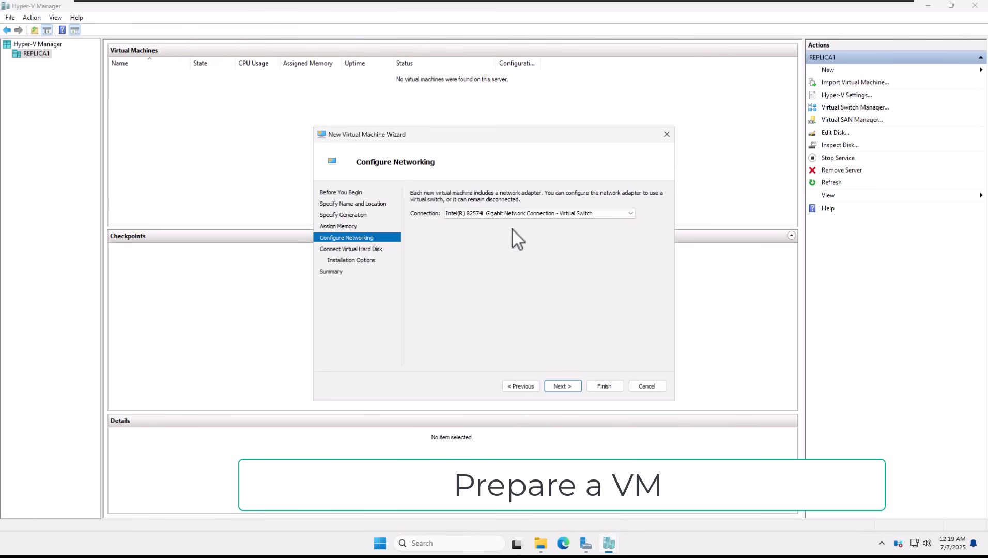
pyautogui.click(569, 386)
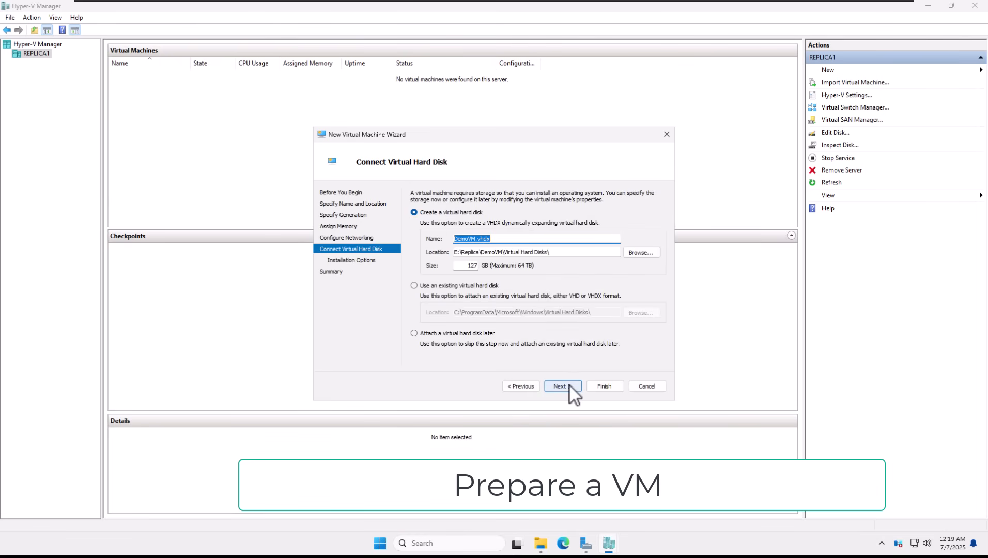
# Set the size of the new DemoVM.vhdx virtual hard disk to 40 GB
pyautogui.doubleClick(471, 265)
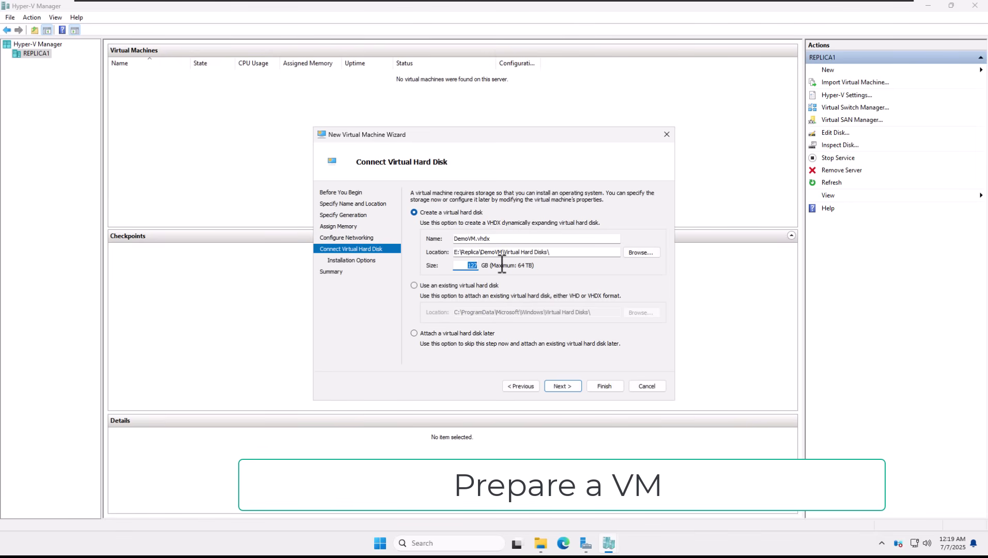
pyautogui.write('40')
pyautogui.click(578, 391)
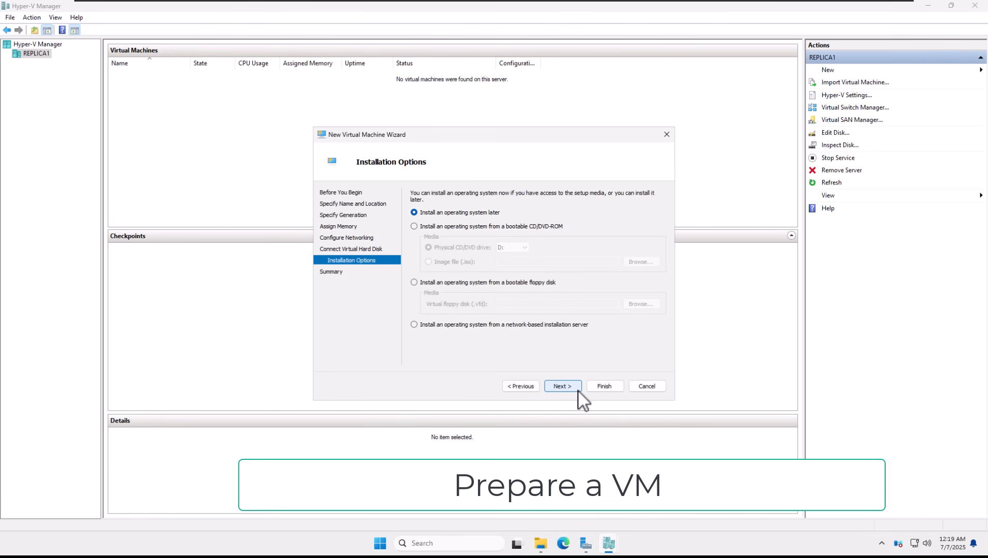
# Use the Server 2025 Windows image file from Downloads as bootable installation media and finish creating the virtual machine
pyautogui.click(448, 228)
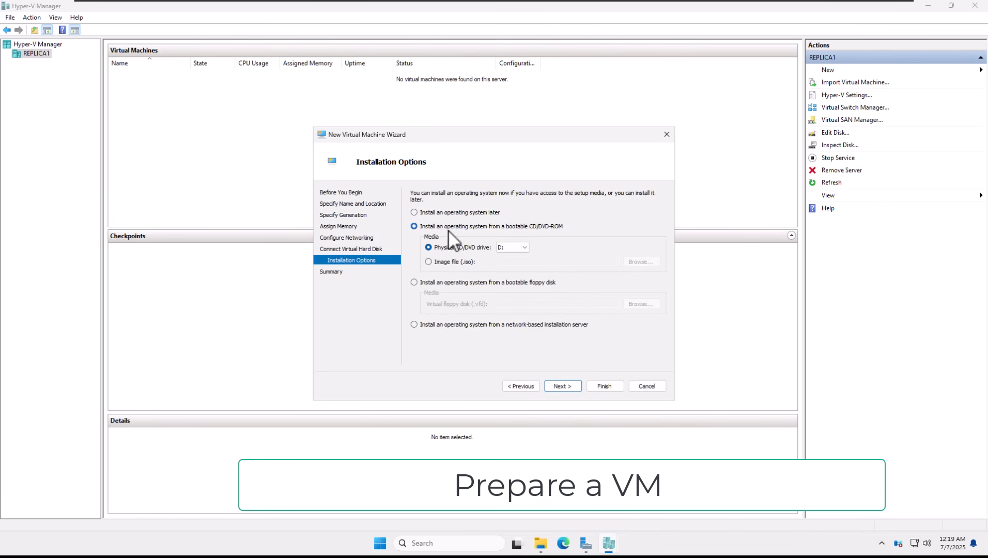
pyautogui.click(474, 261)
pyautogui.click(637, 261)
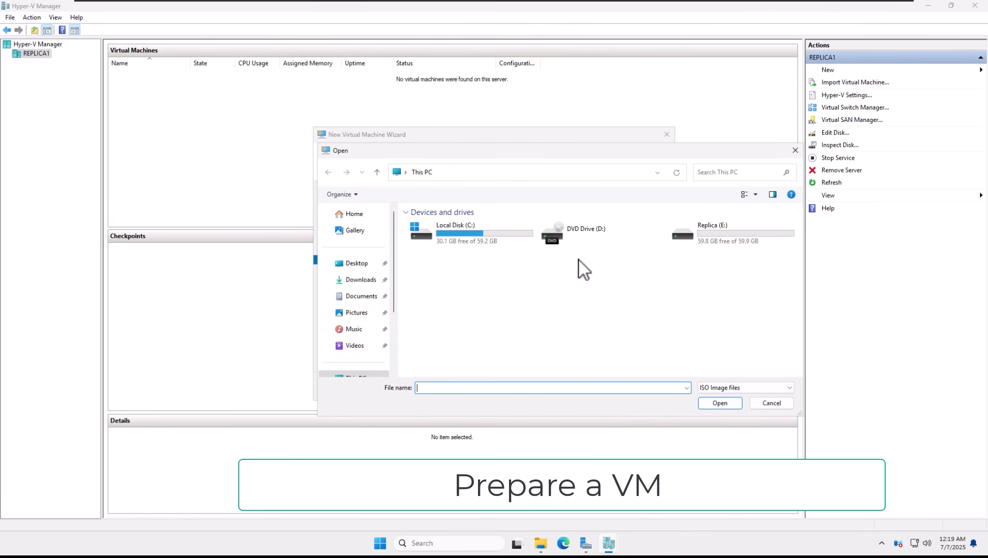
pyautogui.click(370, 281)
pyautogui.doubleClick(426, 239)
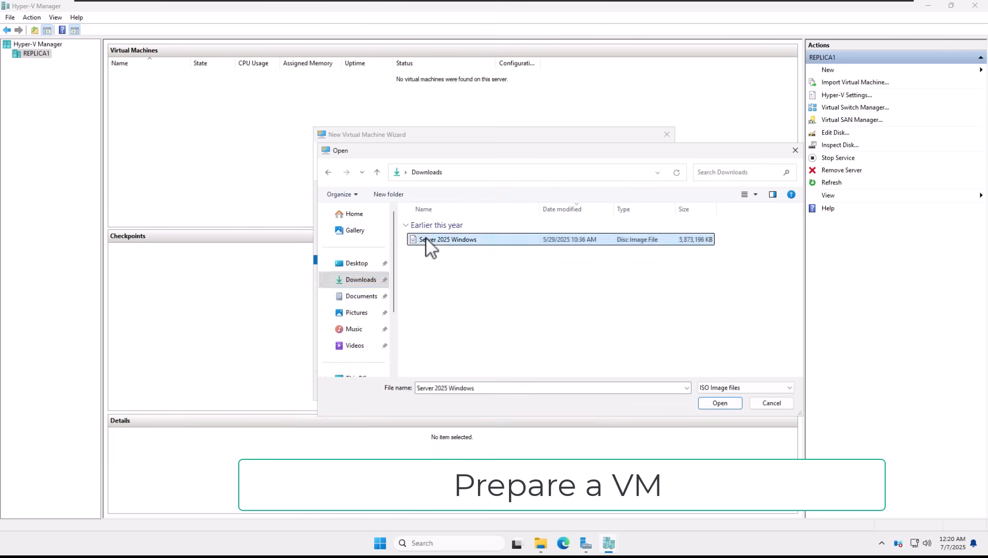
pyautogui.click(569, 388)
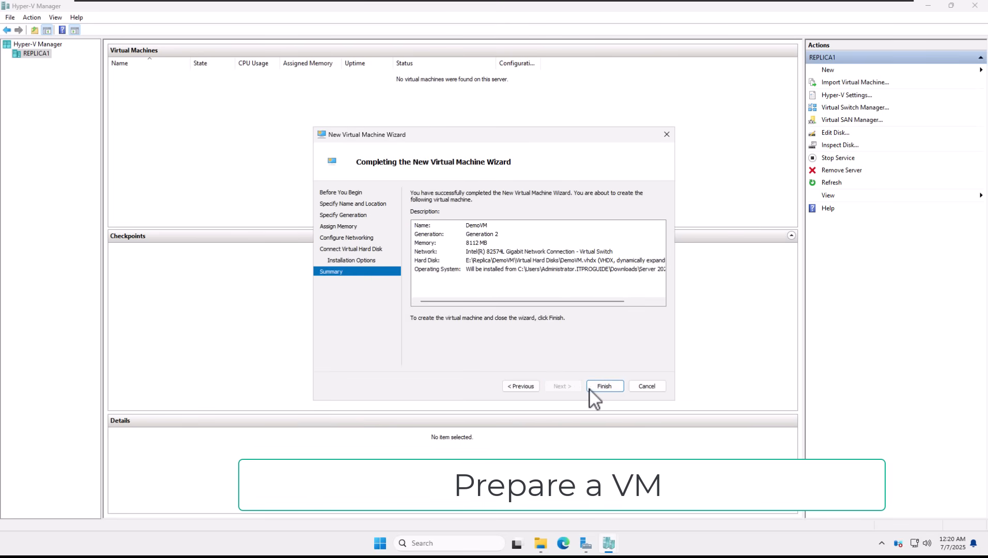
pyautogui.click(595, 387)
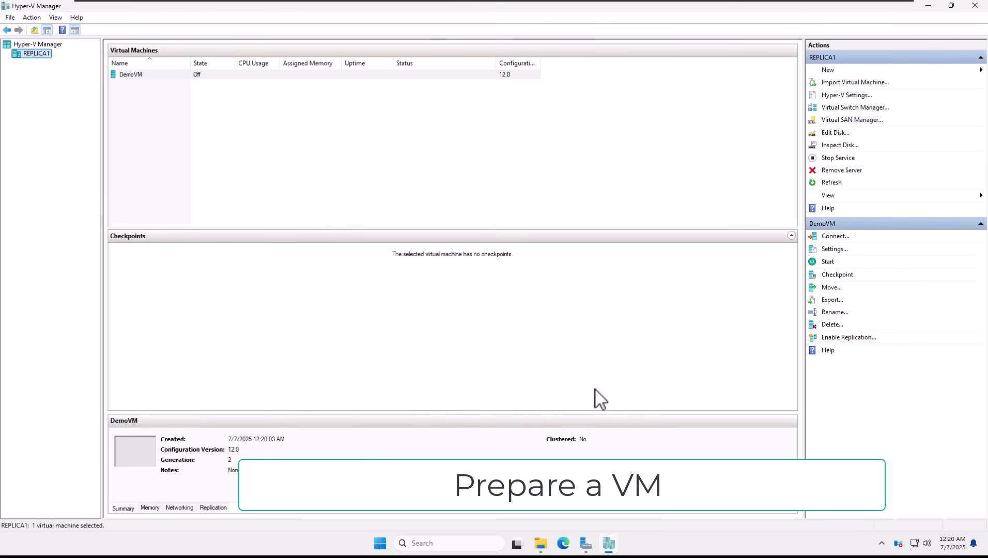
# Start and connect to DemoVM, accept the license terms, and install Windows Server on Disk 0 Unallocated Space
pyautogui.rightClick(134, 74)
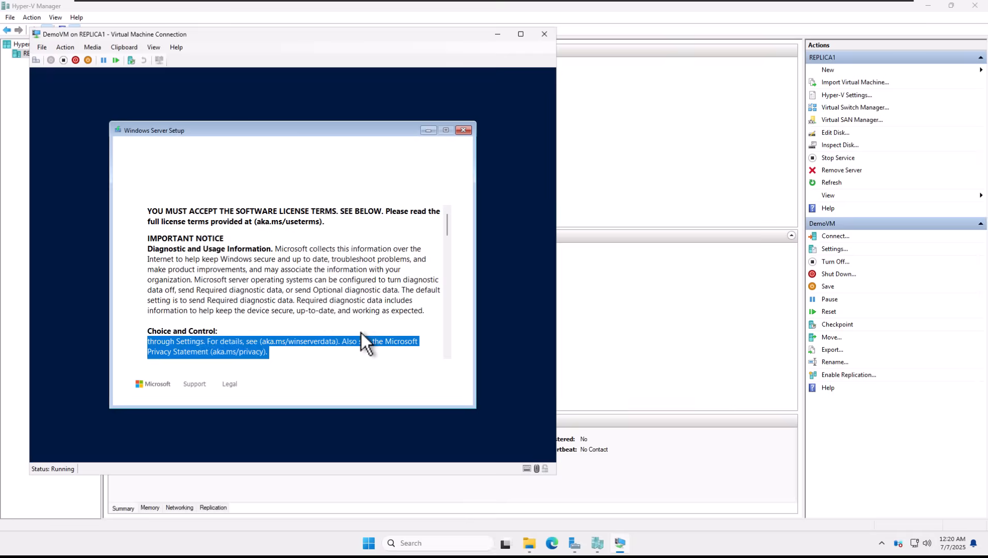
pyautogui.click(361, 333)
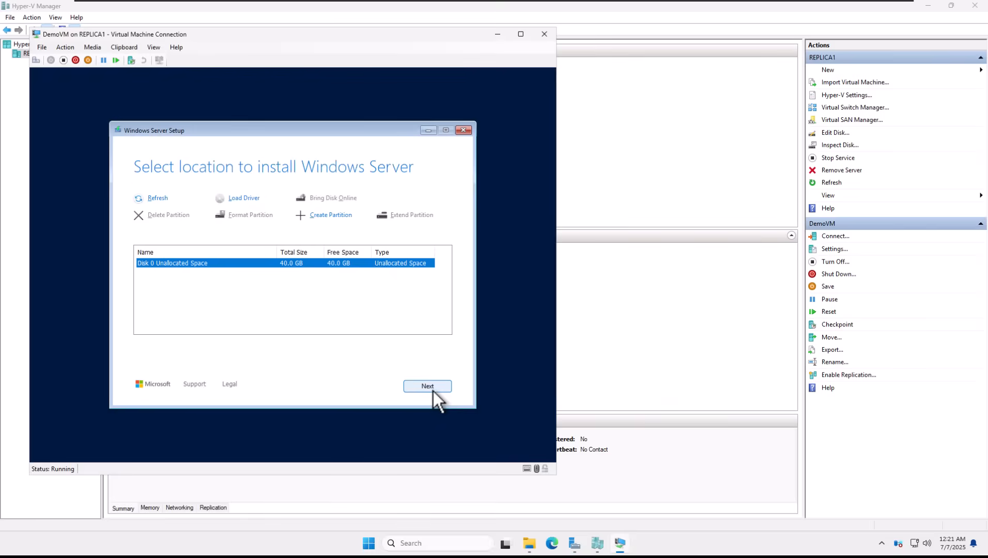
pyautogui.click(433, 392)
pyautogui.click(428, 387)
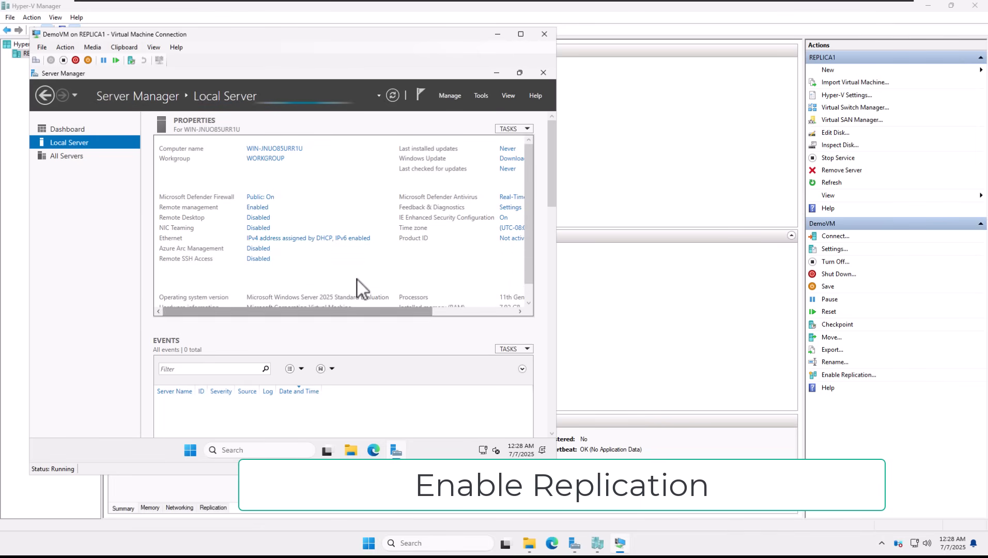
# Examine the Ethernet connection details inside DemoVM, and close the network windows and Server Manager
pyautogui.click(334, 239)
pyautogui.doubleClick(195, 183)
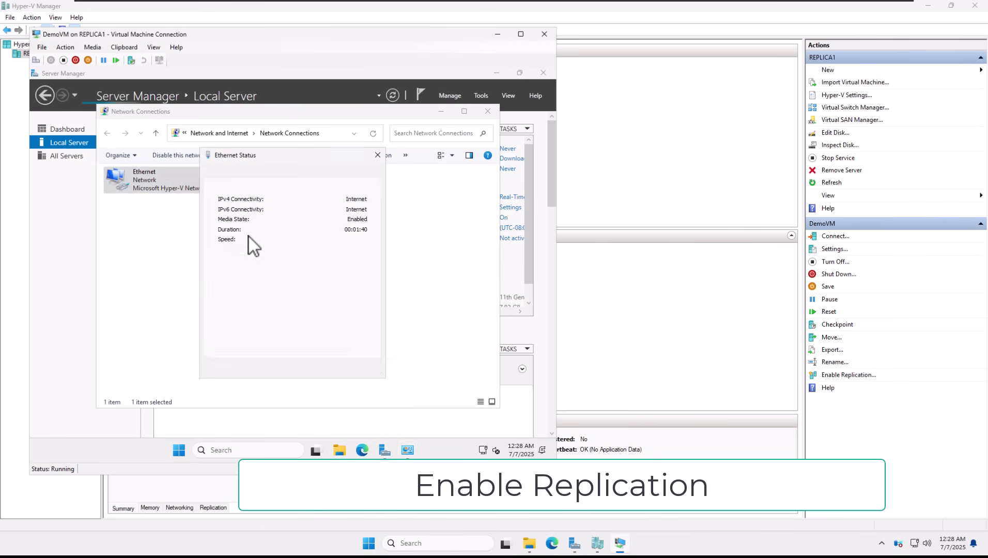
pyautogui.click(243, 251)
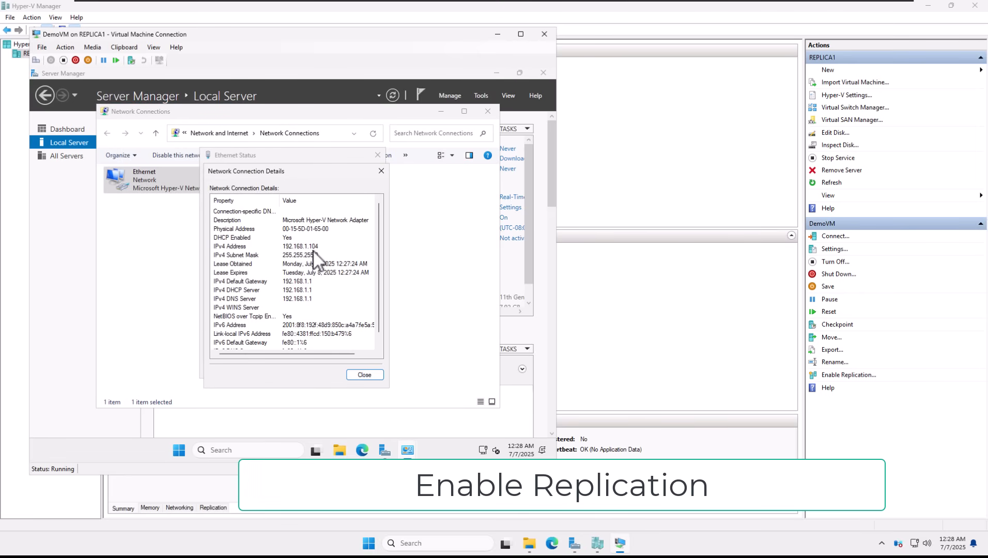
pyautogui.click(381, 176)
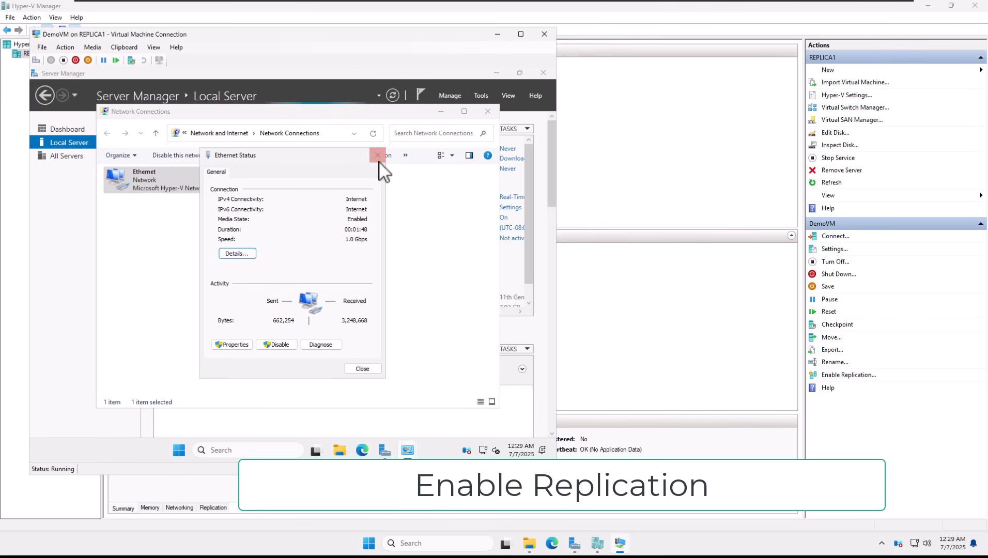
pyautogui.click(377, 156)
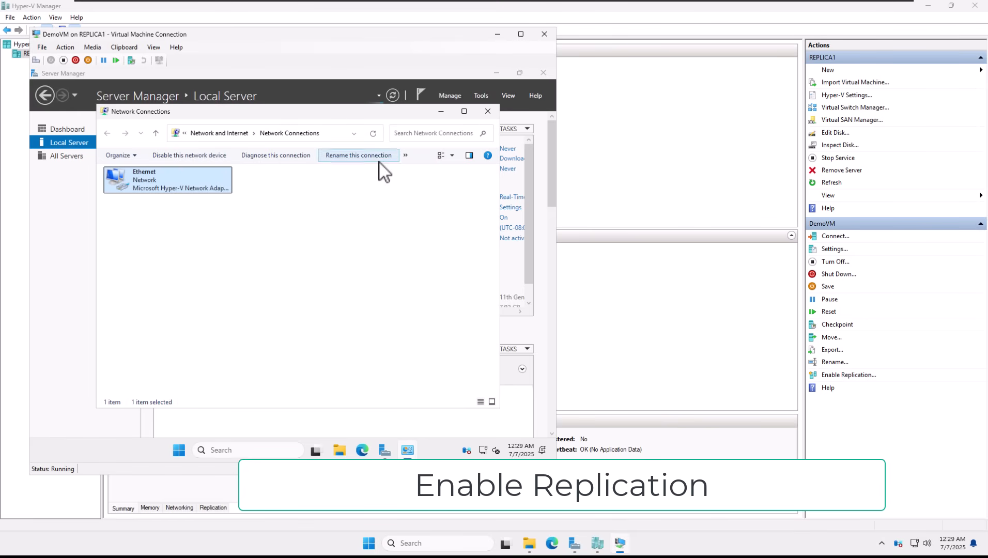
pyautogui.click(488, 115)
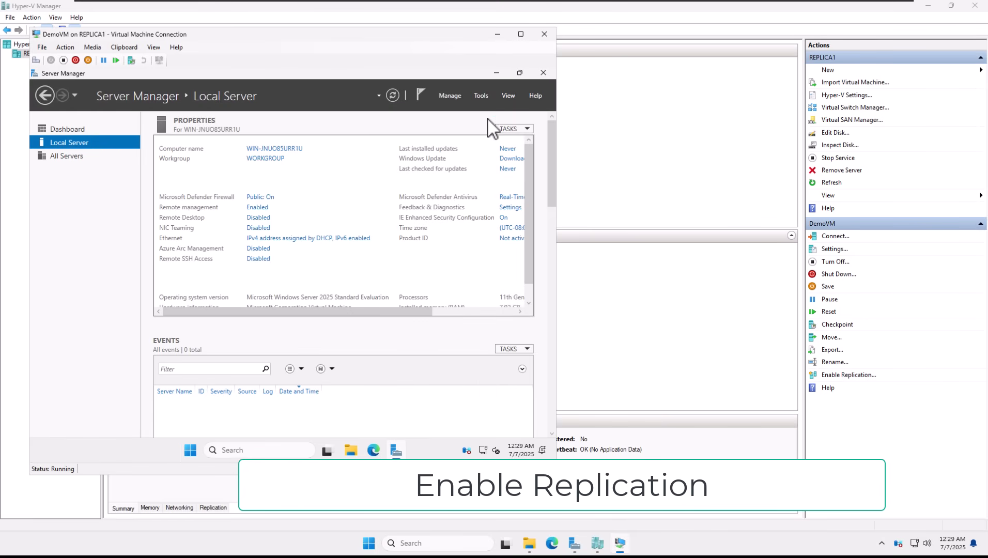
pyautogui.click(543, 73)
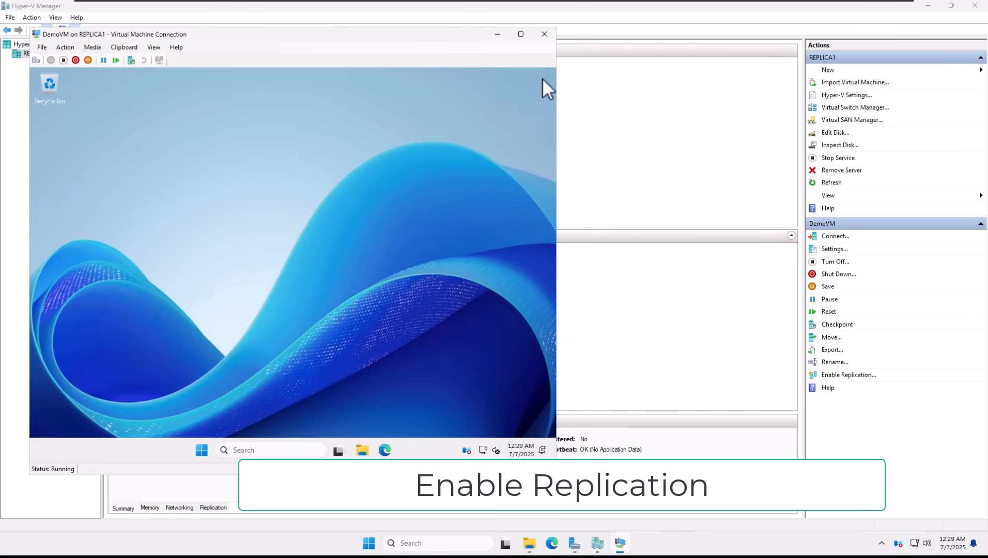
# Minimize the DemoVM connection window and begin enabling replication for DemoVM with replica2.itproguide.com as the Replica server
pyautogui.click(495, 34)
pyautogui.rightClick(147, 78)
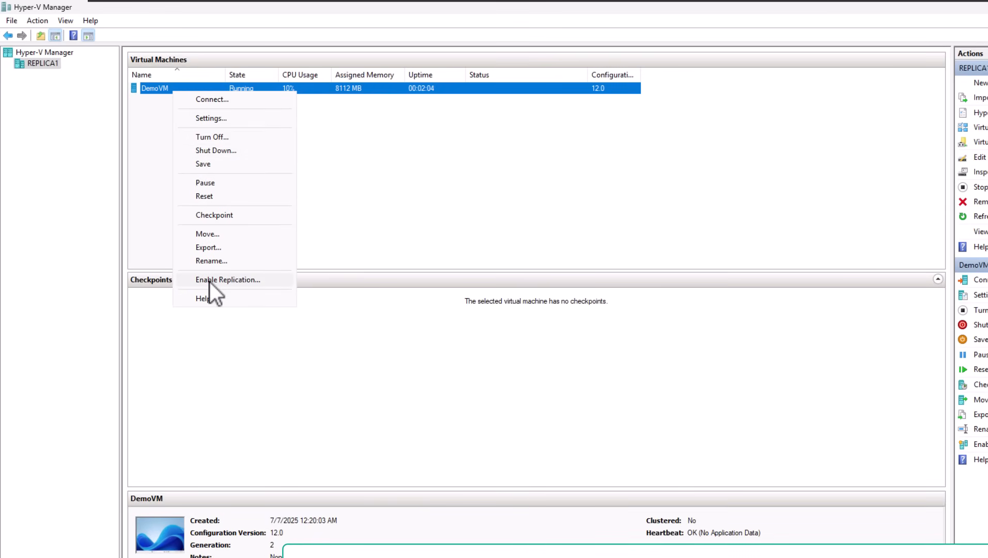
pyautogui.click(210, 283)
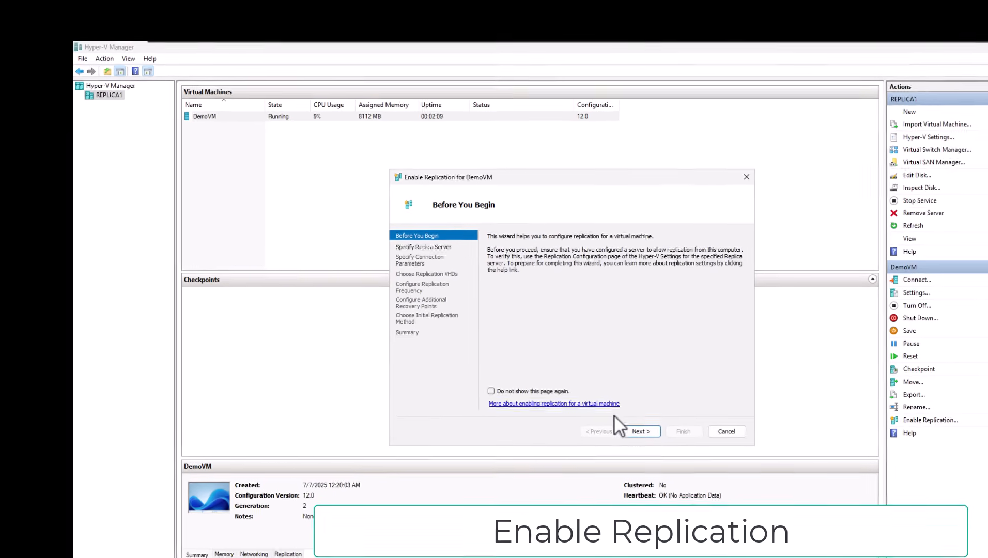
pyautogui.click(660, 450)
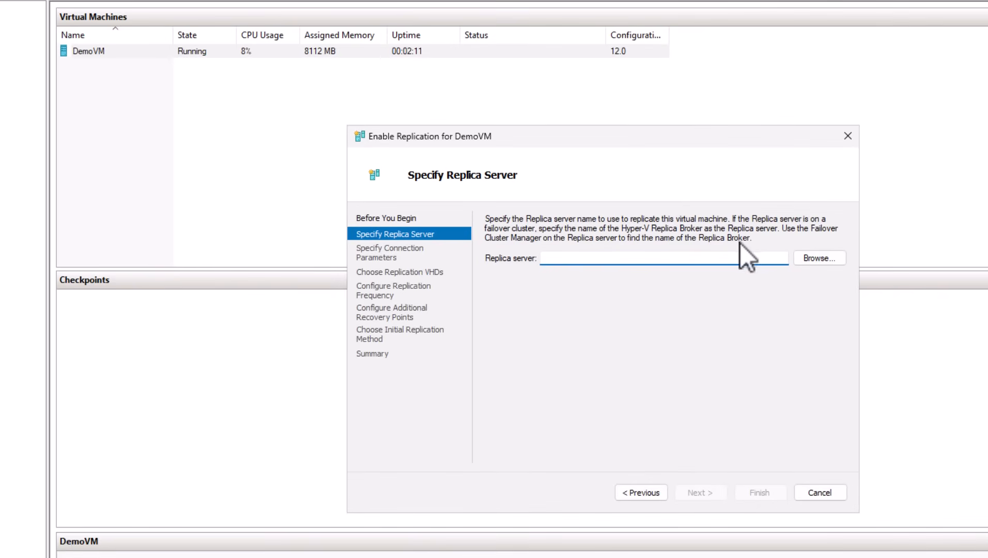
pyautogui.click(757, 257)
pyautogui.write('replica2')
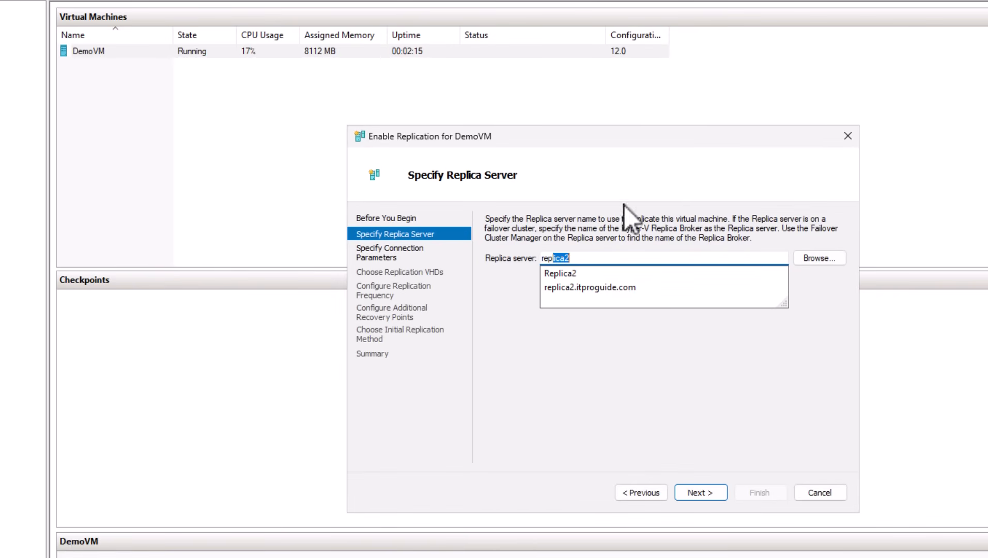
pyautogui.click(595, 289)
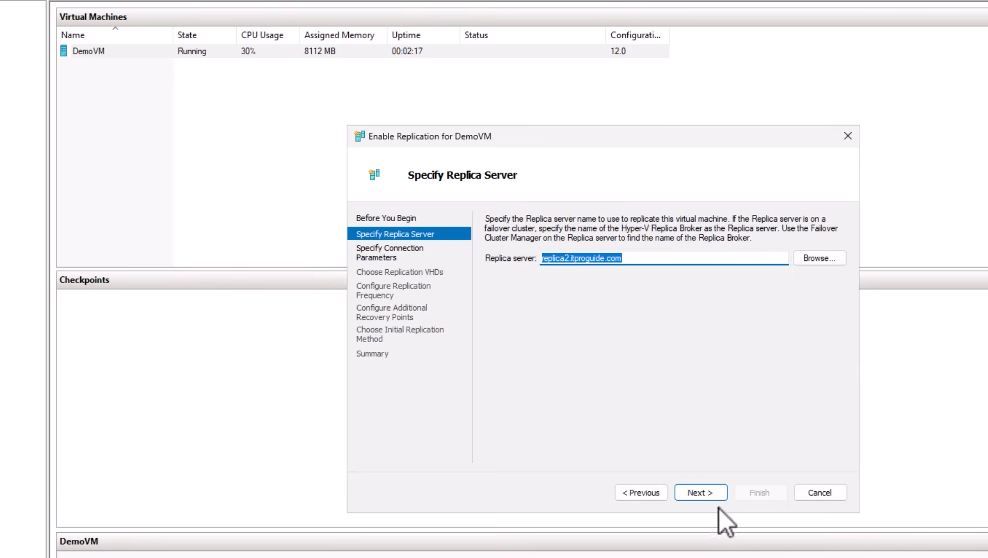
pyautogui.click(709, 499)
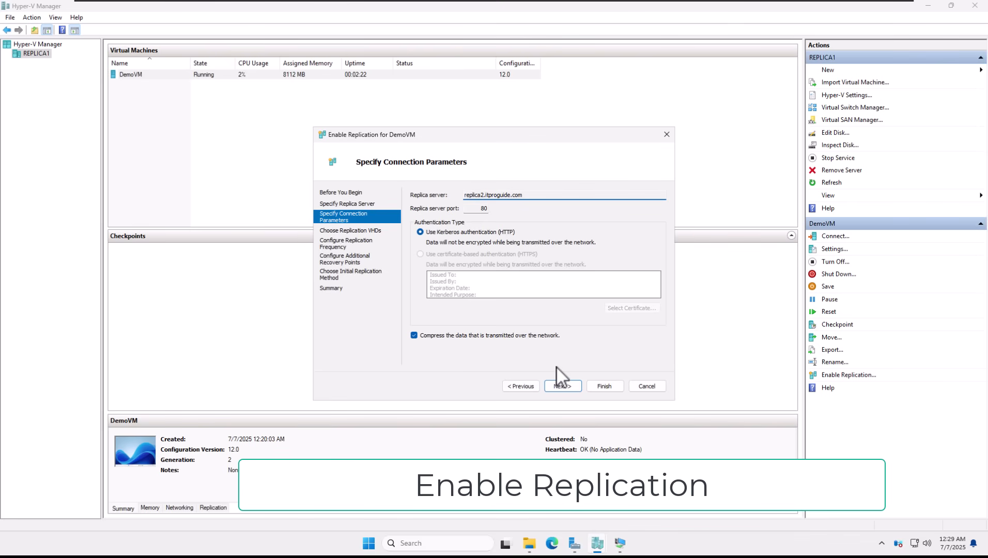
# Keep Kerberos authentication (HTTP) and compression of transmitted data, and include DemoVM.vhdx in the replication
pyautogui.click(524, 338)
pyautogui.click(523, 338)
pyautogui.click(555, 386)
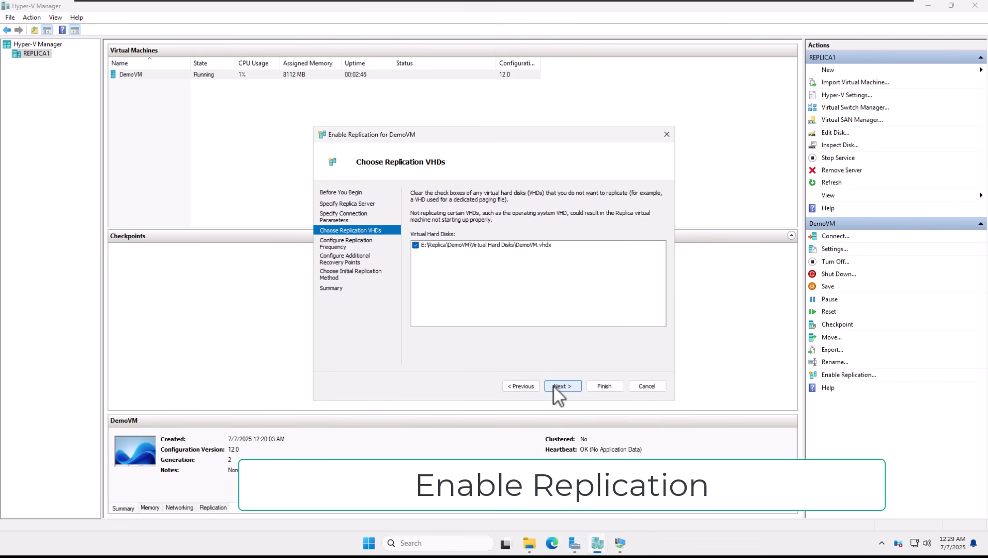
pyautogui.click(555, 387)
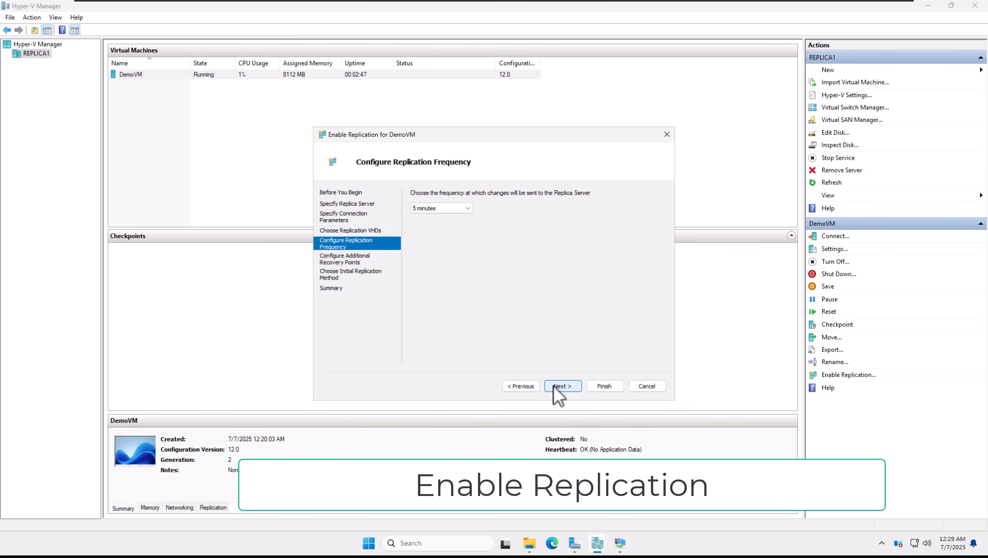
# Set the replication frequency for changes sent to the Replica server to 30 seconds
pyautogui.click(467, 208)
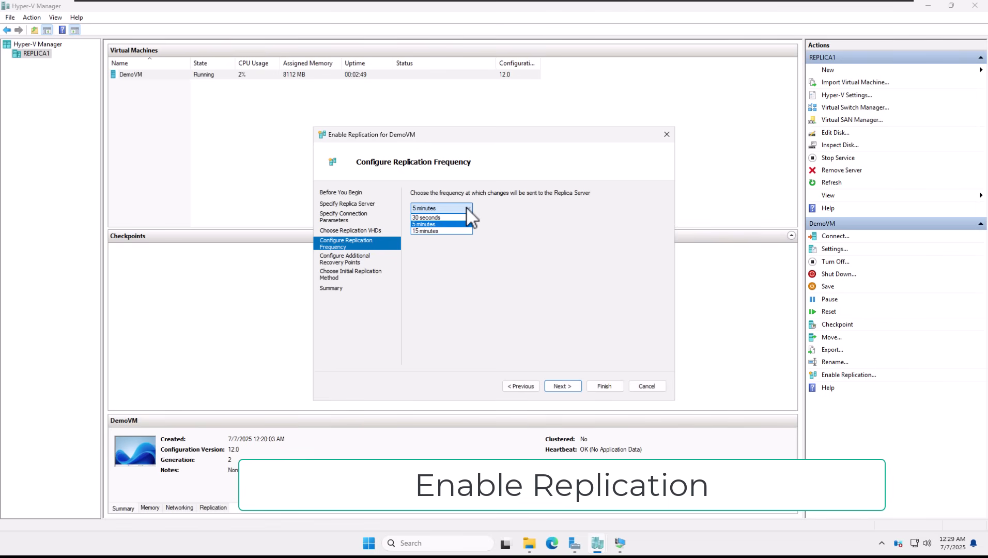
pyautogui.click(464, 218)
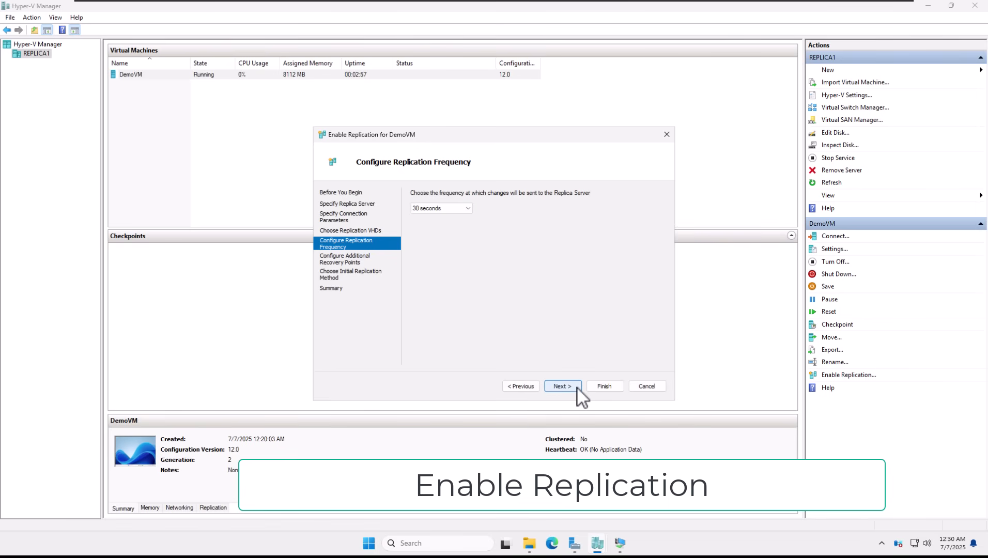
pyautogui.click(578, 388)
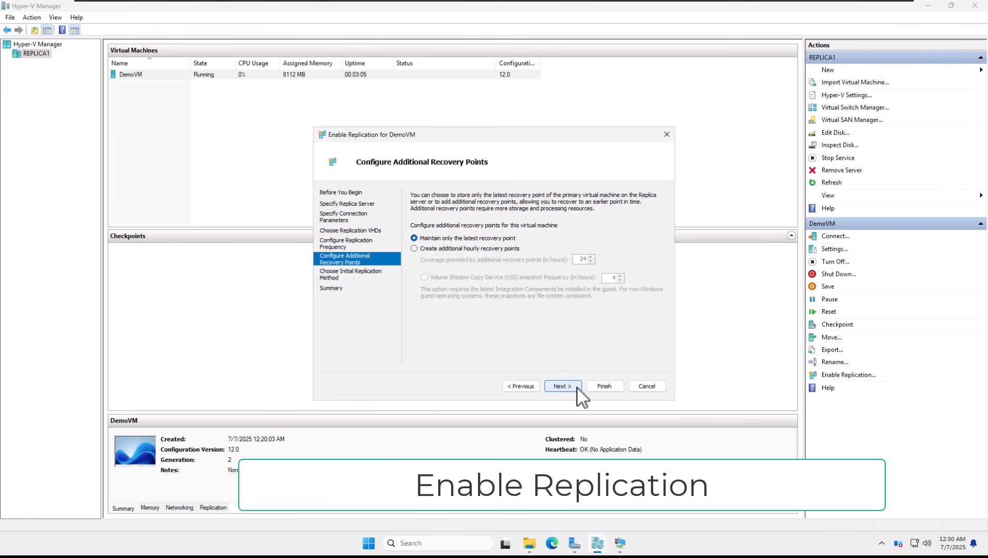
# Review the additional hourly recovery points option, but maintain only the latest recovery point for DemoVM
pyautogui.click(483, 250)
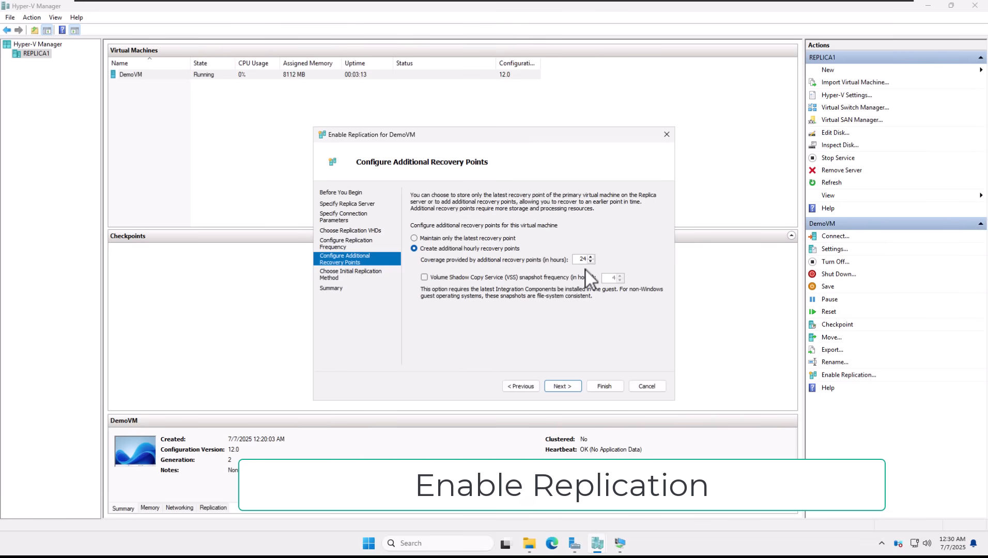
pyautogui.click(498, 239)
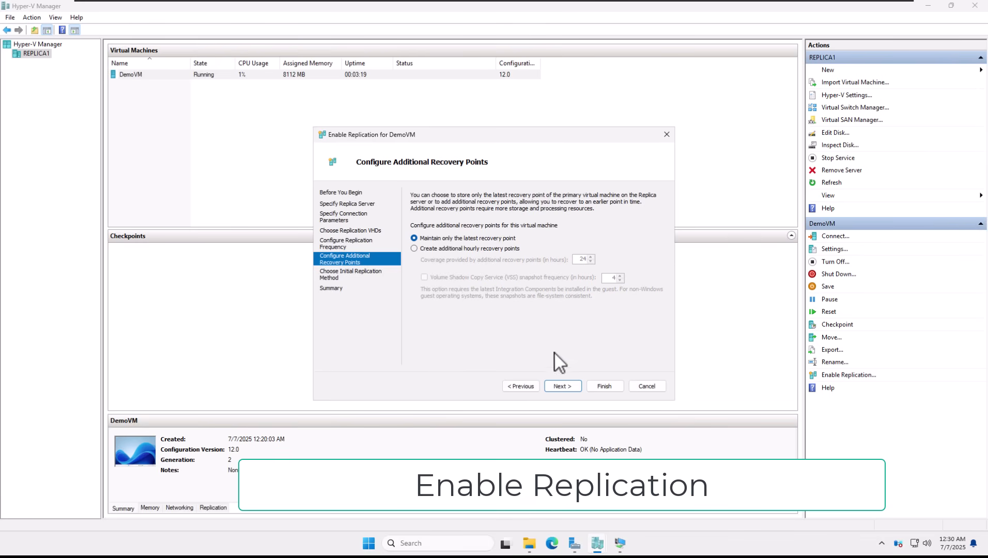
pyautogui.click(568, 389)
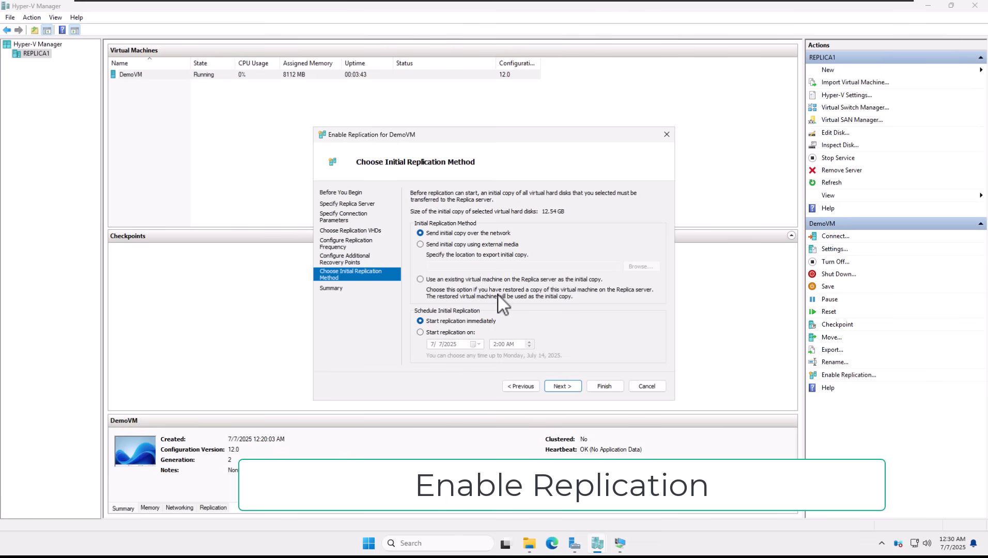
# Enable replication with the initial copy sent over the network immediately, and show DemoVM's replication details
pyautogui.click(561, 386)
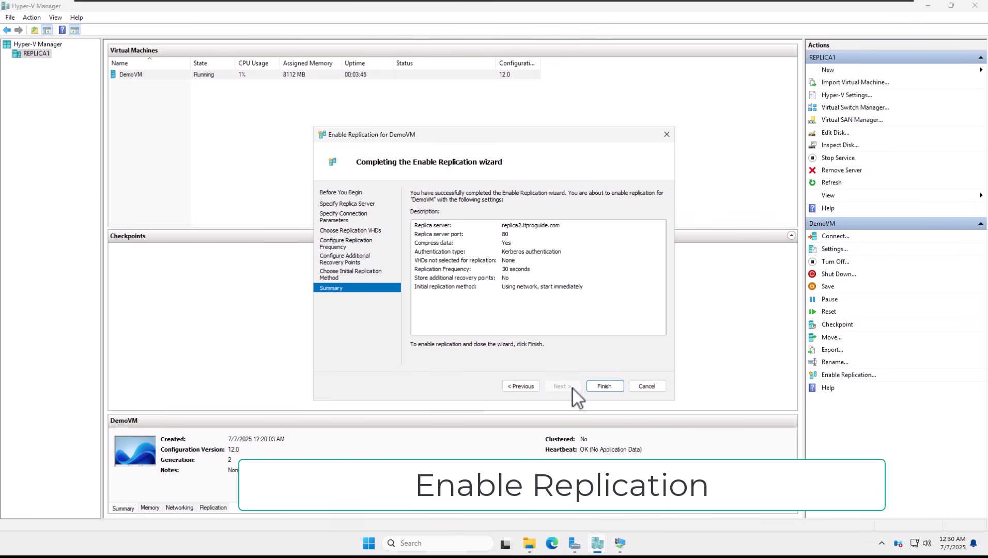
pyautogui.click(604, 390)
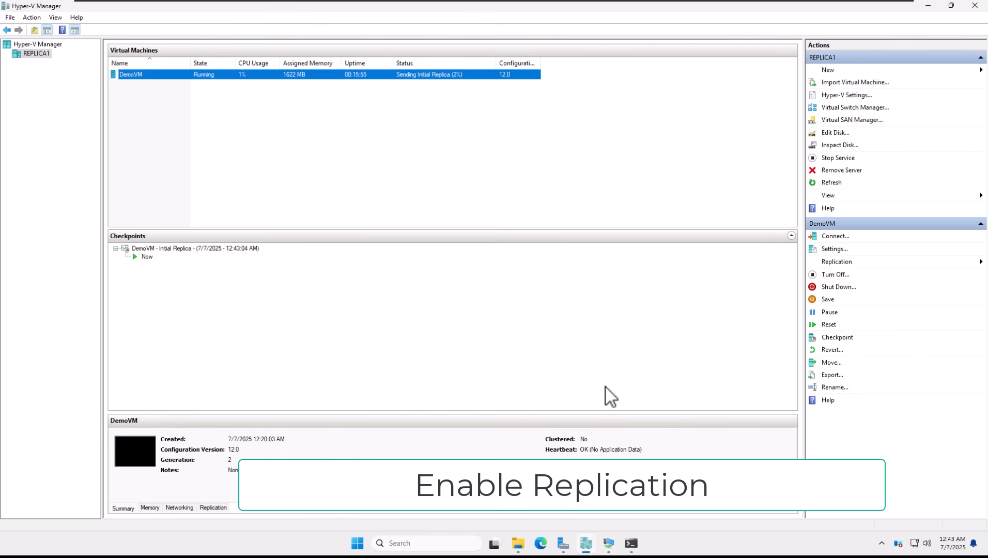
pyautogui.click(218, 509)
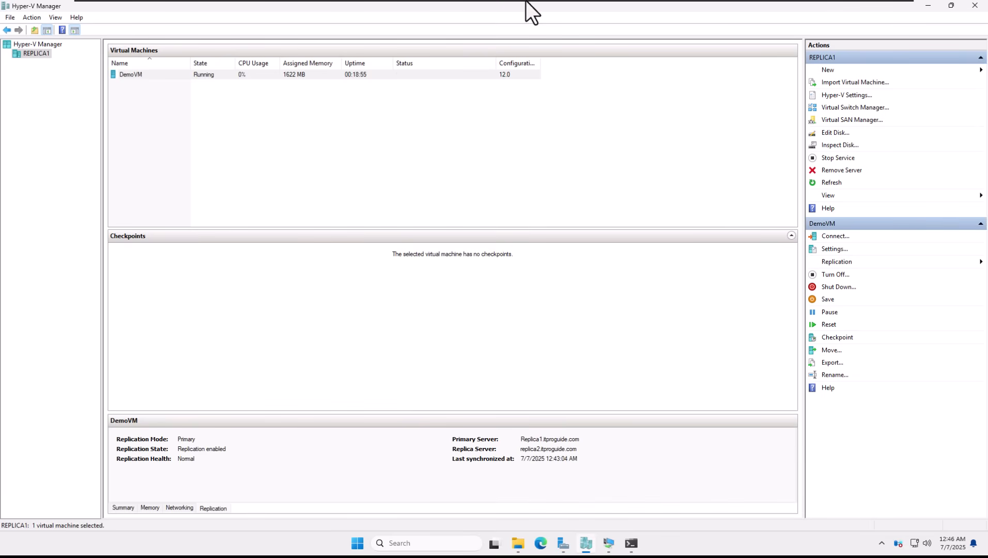
# Switch to the Replica2 machine, minimize the Windows Defender Firewall window, and maximize Hyper-V Manager with REPLICA1 selected
pyautogui.moveTo(527, 4)
pyautogui.click(761, 8)
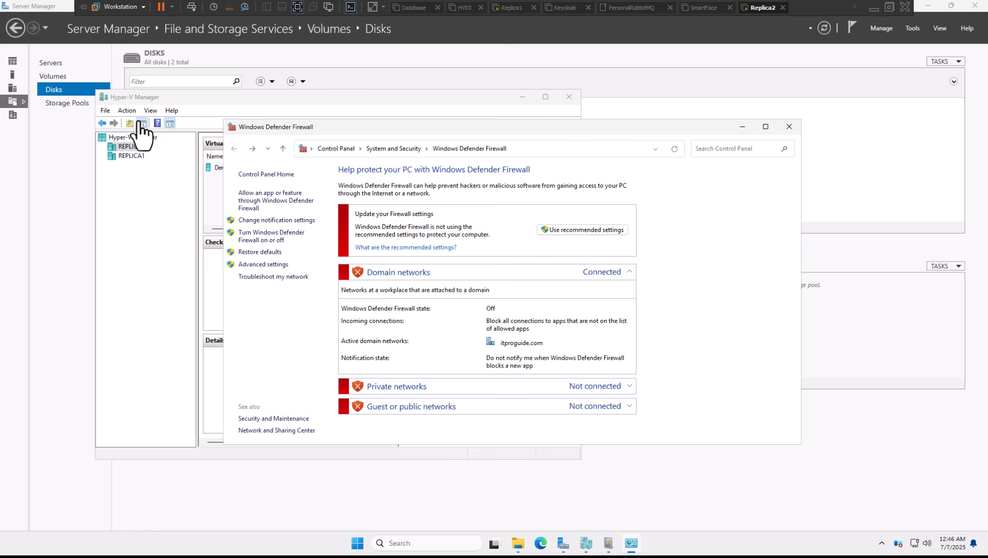
pyautogui.click(743, 127)
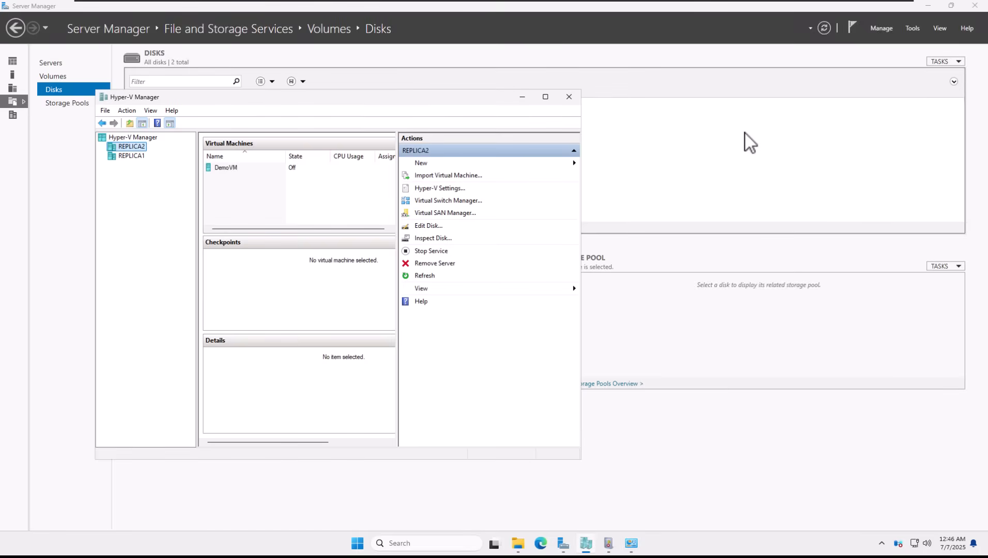
pyautogui.click(125, 155)
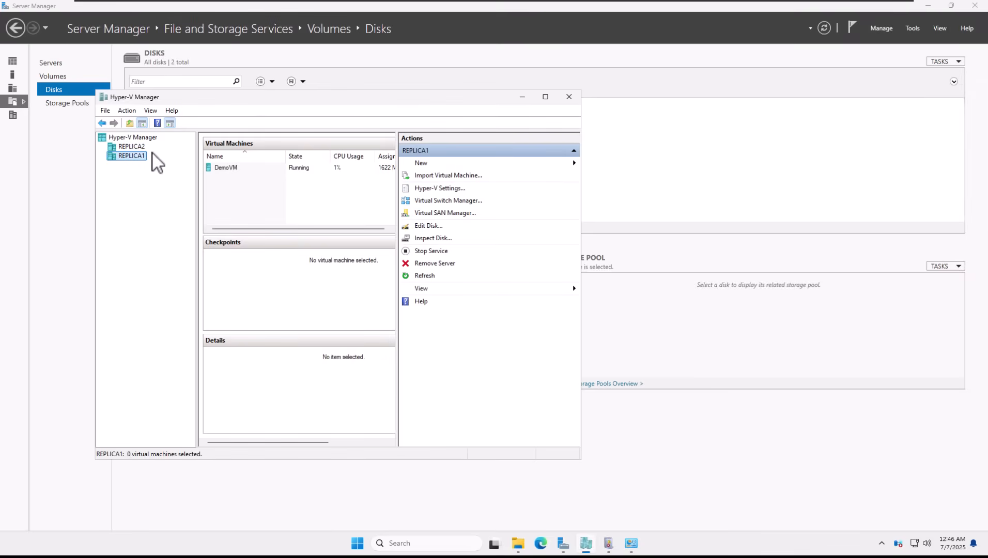
pyautogui.doubleClick(361, 98)
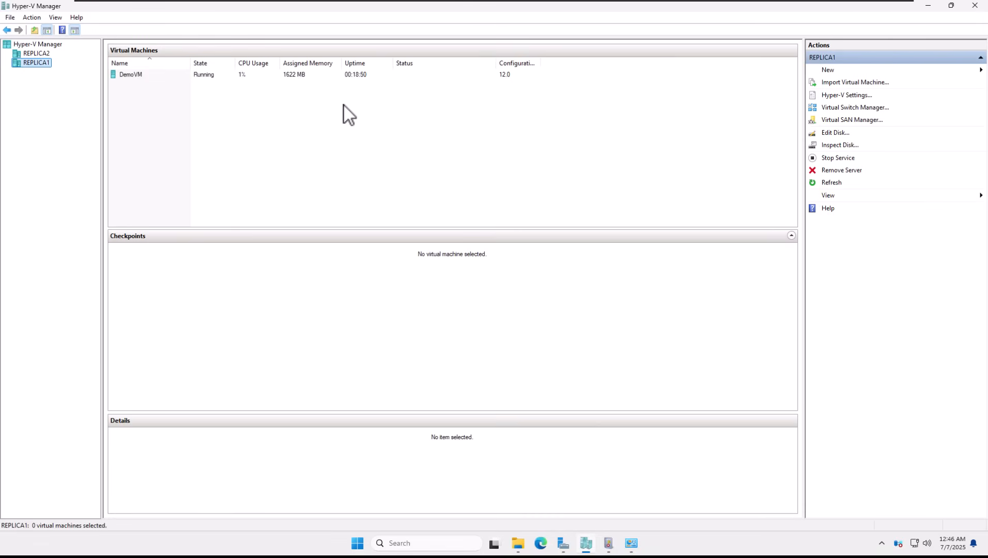
# Compare DemoVM's replication mode, state, health and last synchronization on REPLICA1 and REPLICA2
pyautogui.click(219, 78)
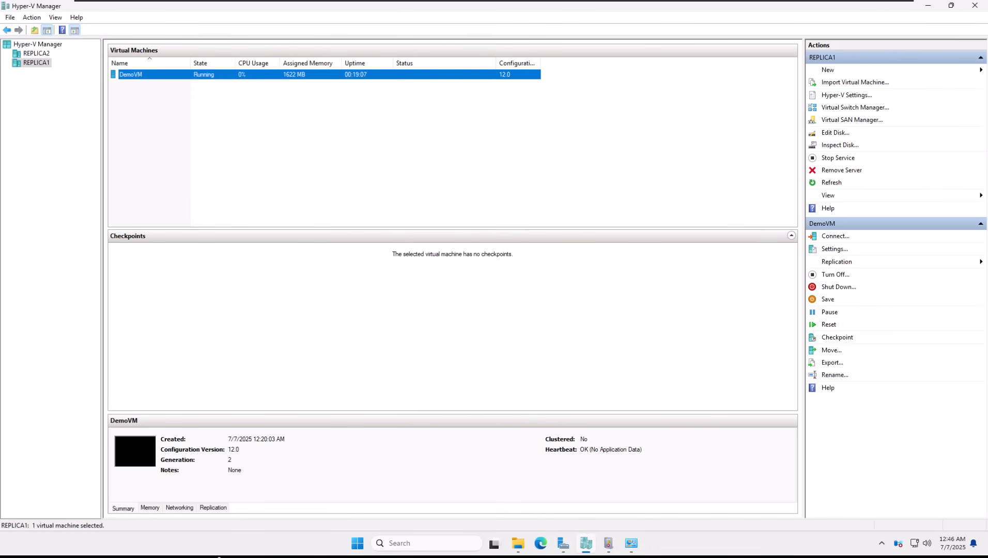
pyautogui.click(219, 509)
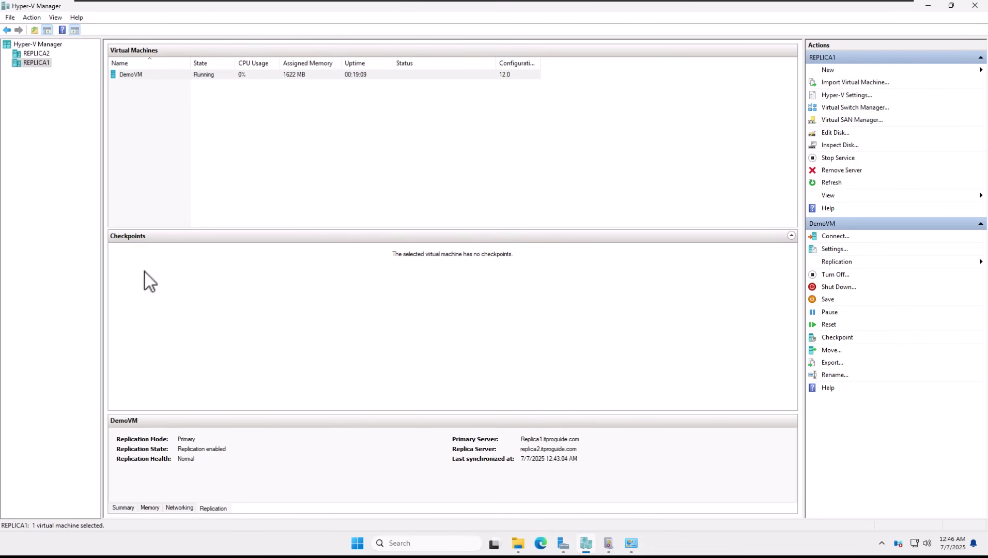
pyautogui.click(44, 54)
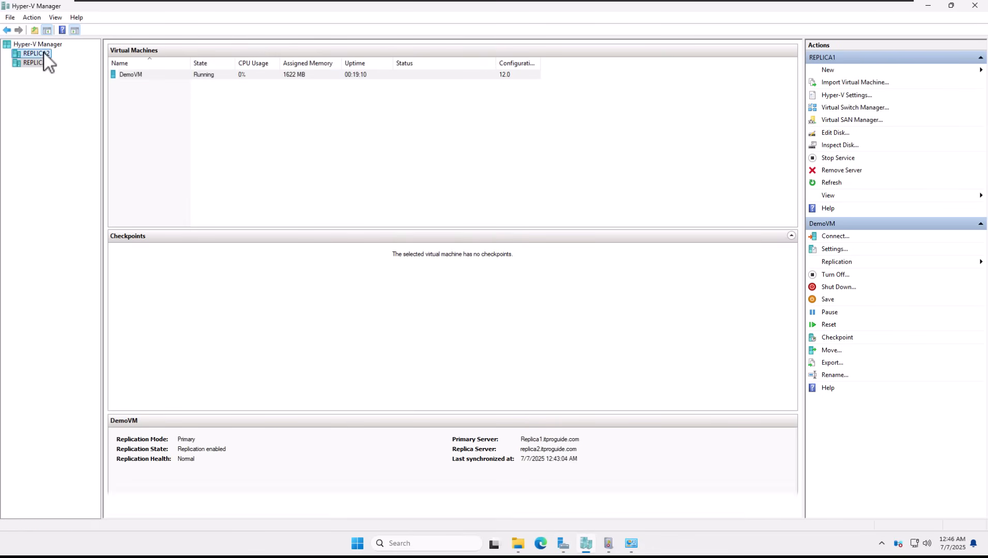
pyautogui.click(194, 75)
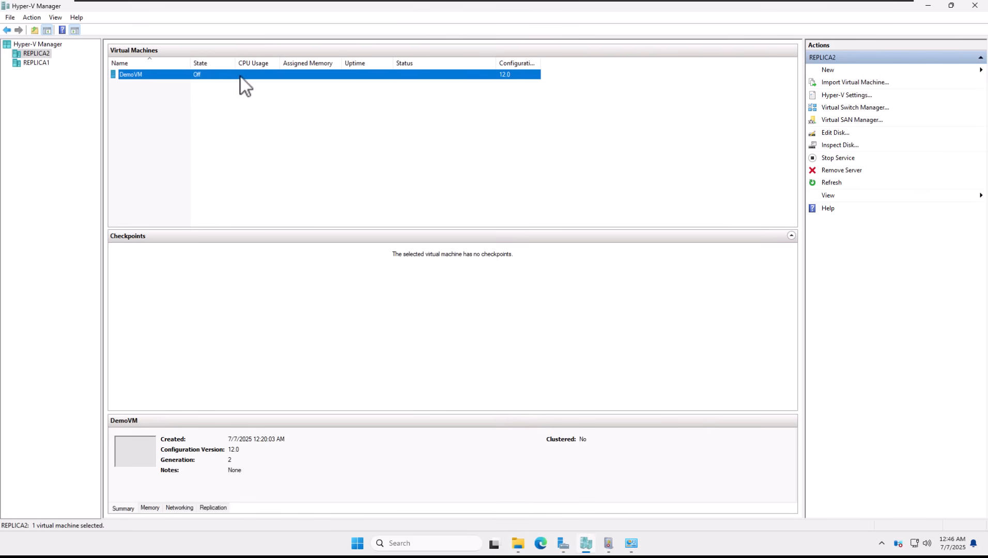
pyautogui.click(217, 508)
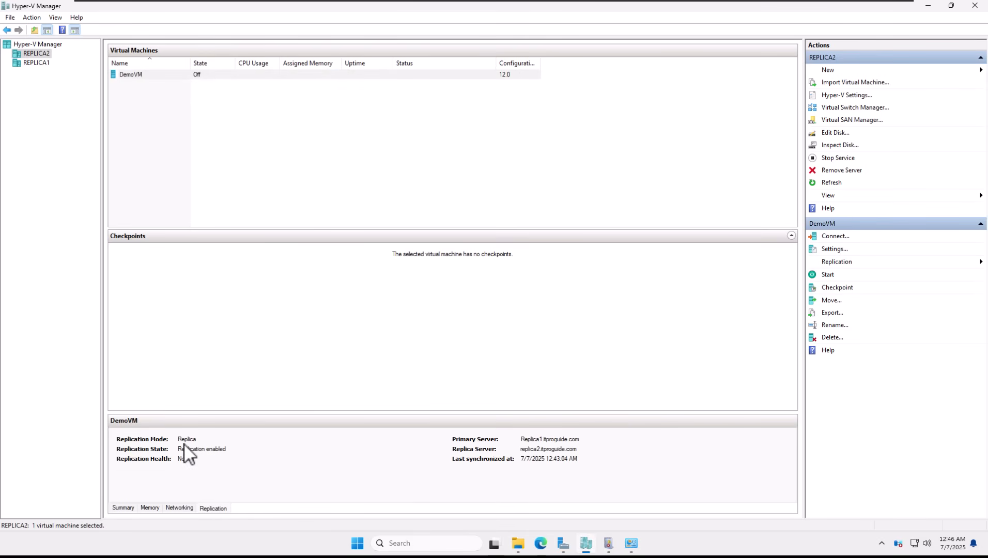
pyautogui.click(37, 63)
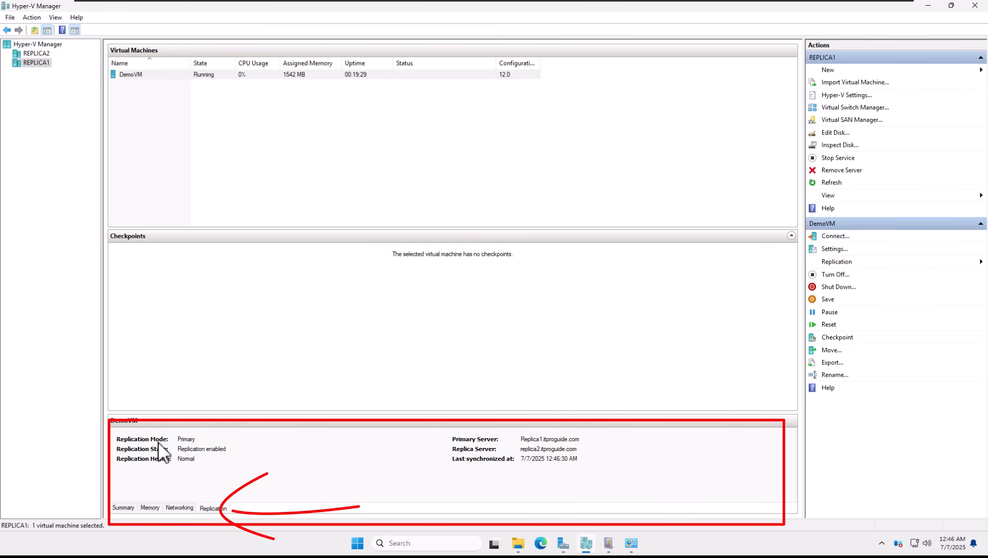
pyautogui.click(26, 53)
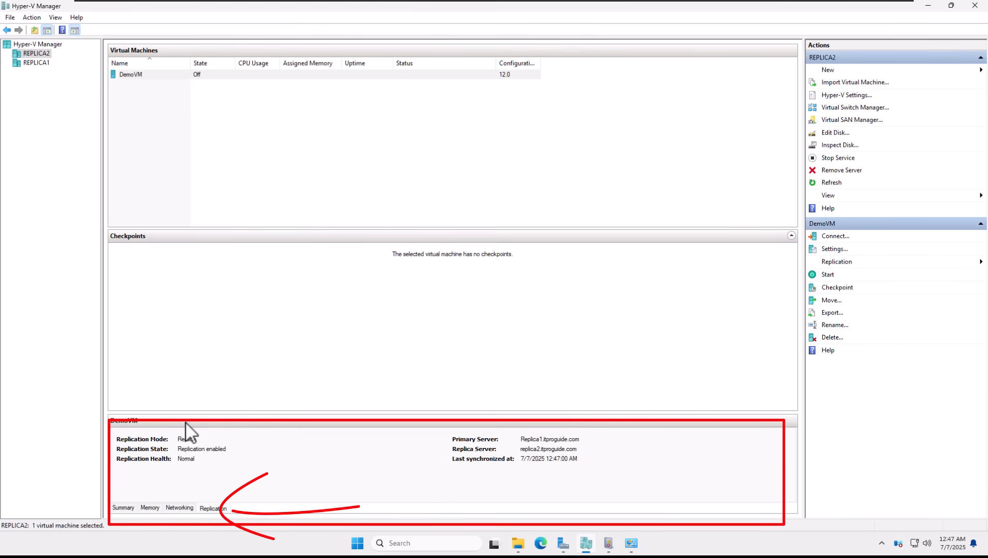
pyautogui.click(132, 509)
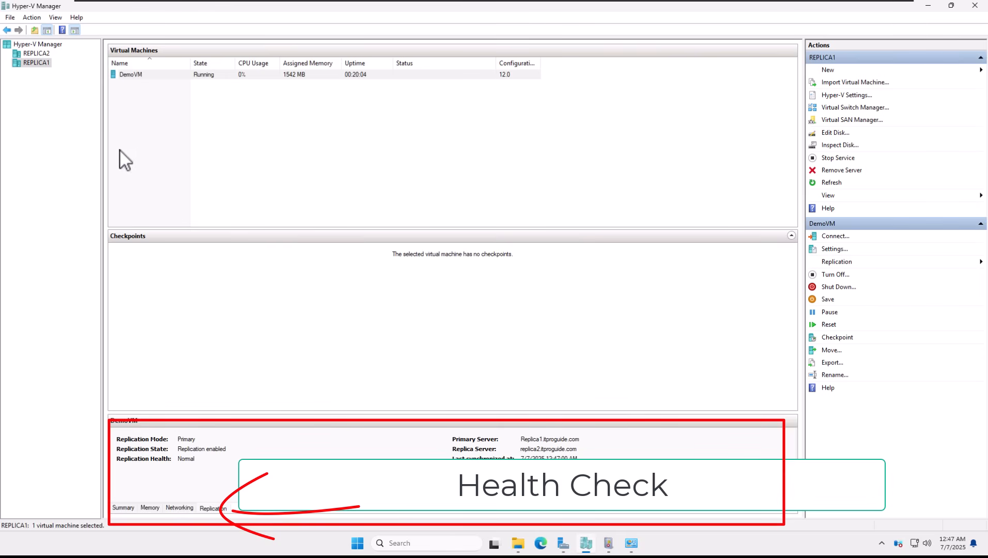
# View the replication health report for DemoVM on REPLICA1
pyautogui.rightClick(163, 73)
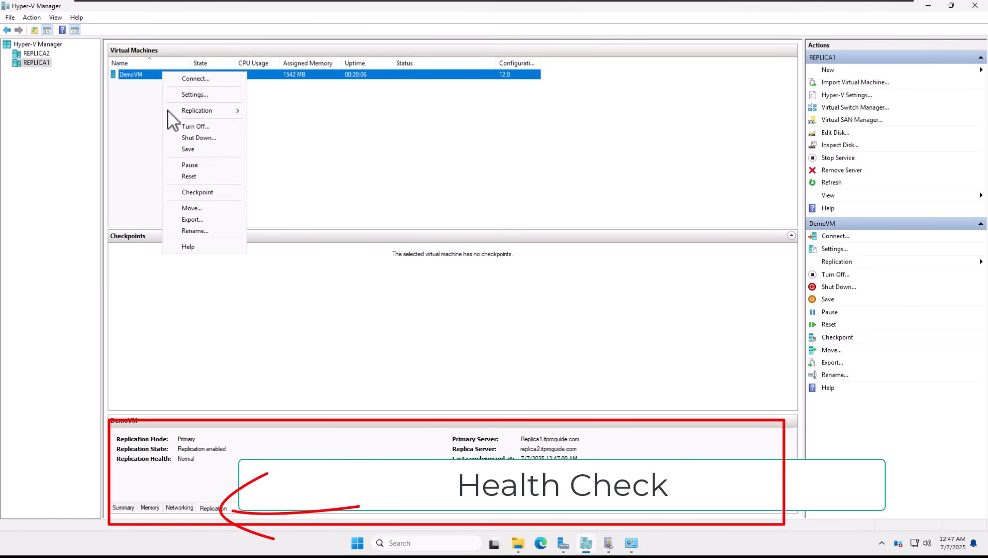
pyautogui.moveTo(194, 114)
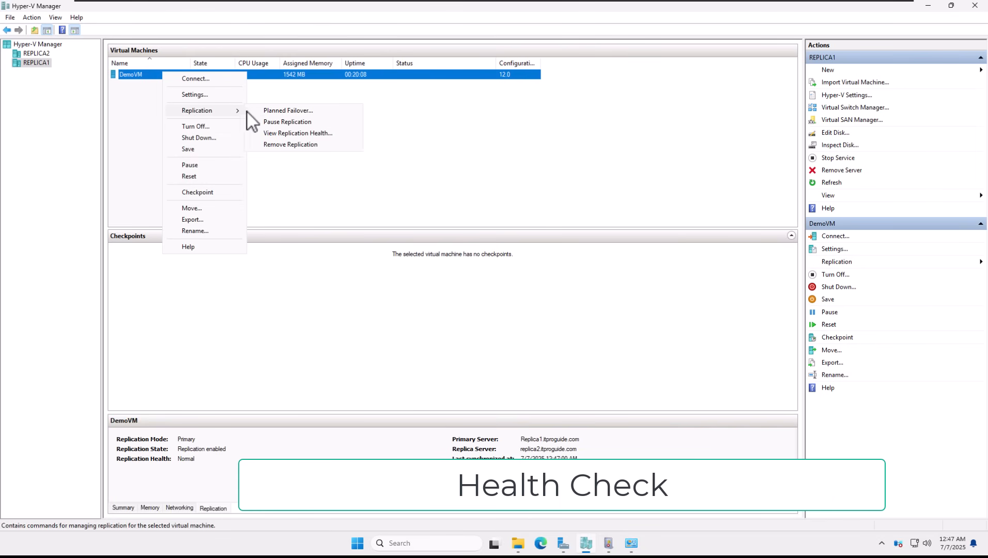
pyautogui.click(314, 133)
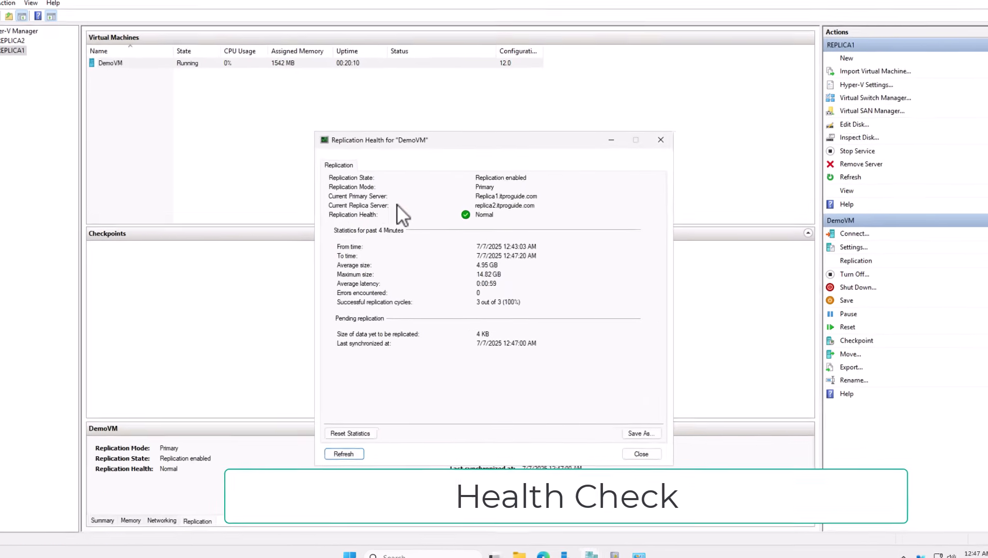